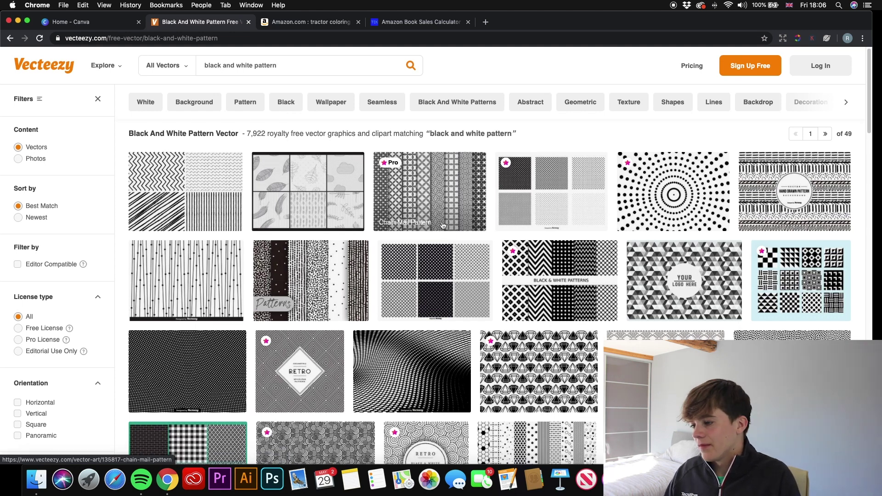
Browse the black and white pattern results and open the Chainmail / Fishscale Pattern Background
{"action": "scroll", "coordinate": [462, 283], "scroll_direction": "down", "scroll_amount": 5}
{"action": "scroll", "coordinate": [463, 283], "scroll_direction": "down", "scroll_amount": 2}
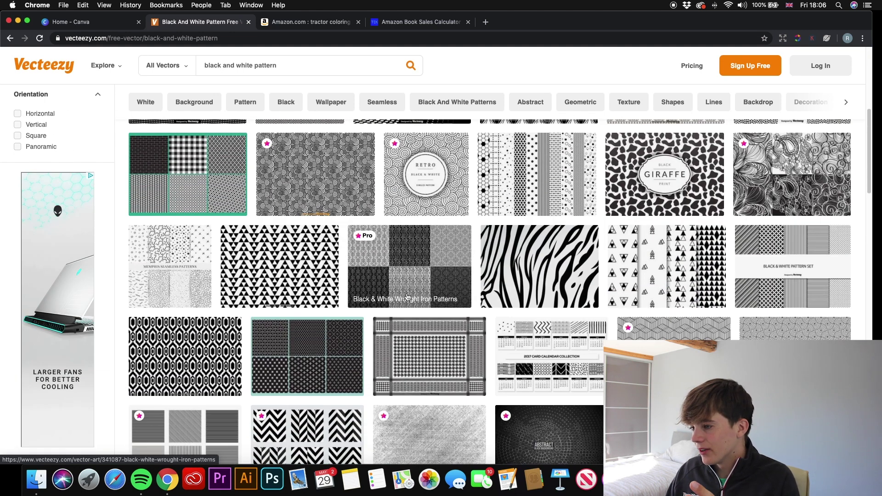
{"action": "scroll", "coordinate": [410, 295], "scroll_direction": "down", "scroll_amount": 8}
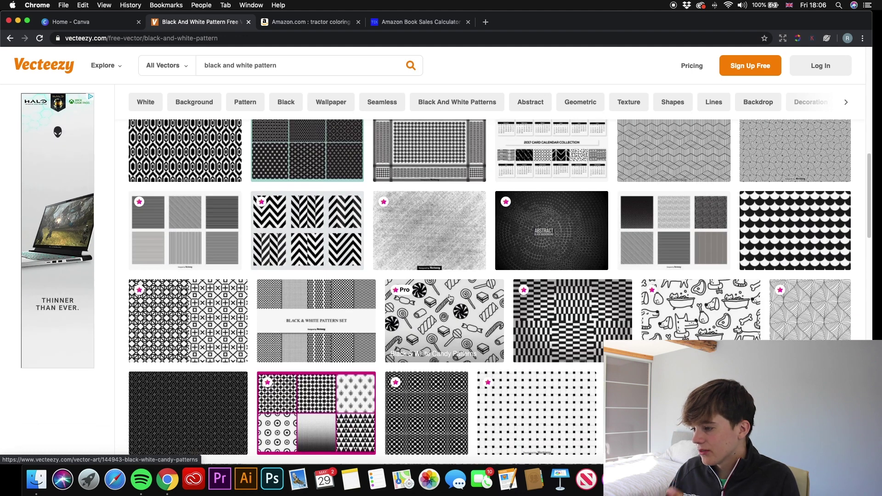
{"action": "scroll", "coordinate": [476, 302], "scroll_direction": "down", "scroll_amount": 7}
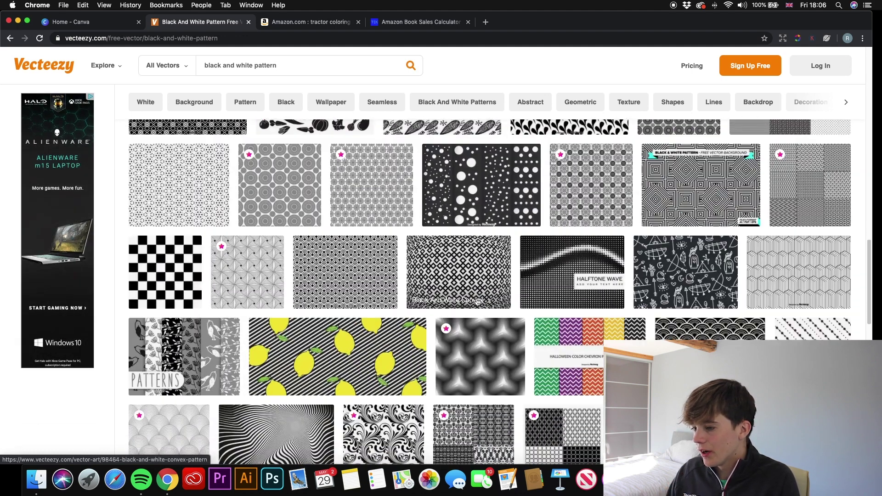
{"action": "scroll", "coordinate": [477, 302], "scroll_direction": "down", "scroll_amount": 9}
{"action": "scroll", "coordinate": [476, 302], "scroll_direction": "up", "scroll_amount": 7}
{"action": "scroll", "coordinate": [478, 302], "scroll_direction": "down", "scroll_amount": 3}
{"action": "key", "text": "Return"}
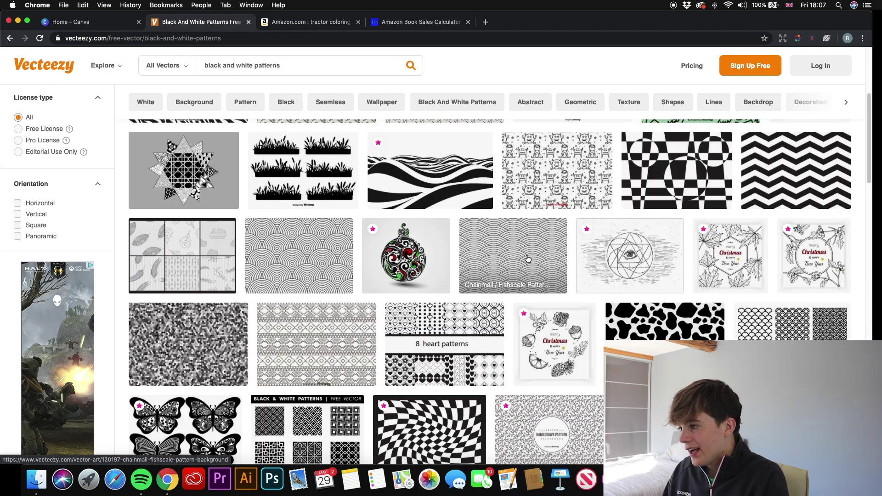
{"action": "left_click", "coordinate": [528, 259]}
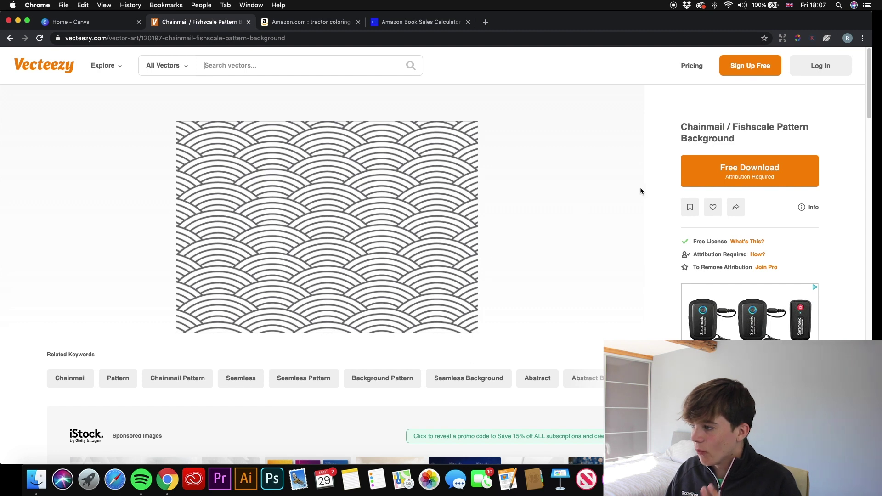
Download the fishscale pattern under the Free License and return to the Canva home page
{"action": "left_click", "coordinate": [734, 176]}
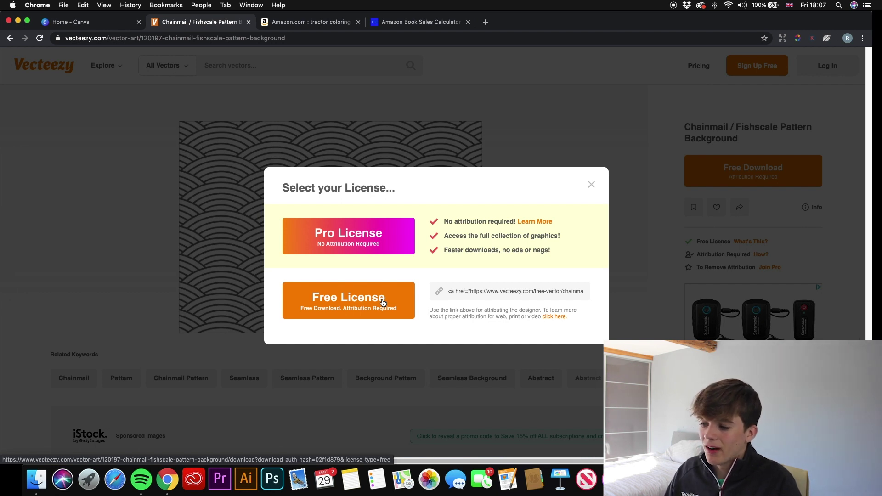
{"action": "left_click", "coordinate": [390, 305]}
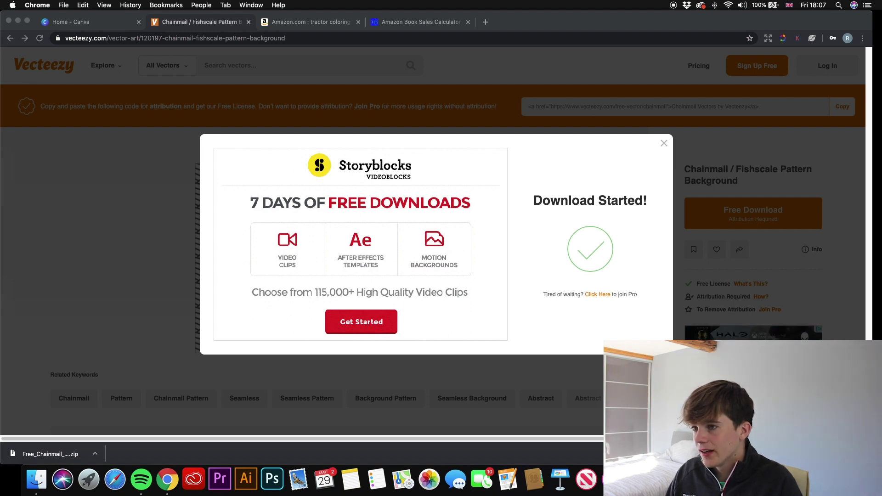
{"action": "left_click", "coordinate": [103, 22]}
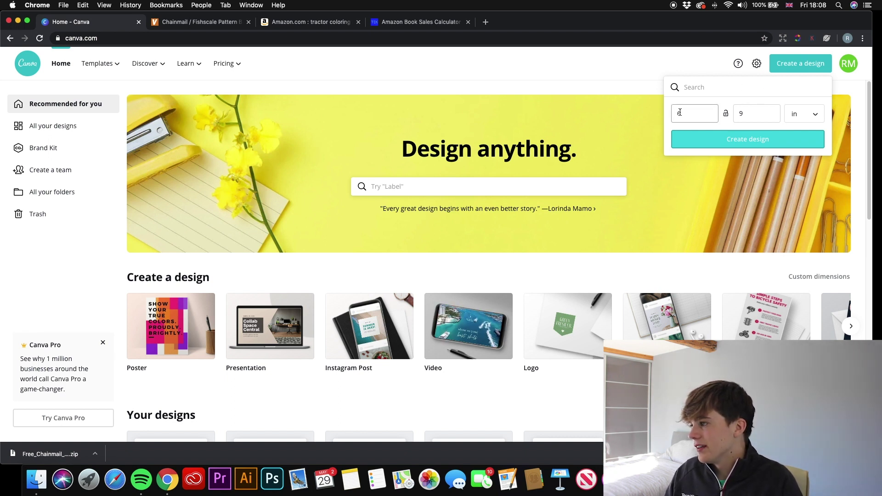
Keep inches as the unit, create the 6 × 9 in design, and hide the Templates panel
{"action": "left_click", "coordinate": [799, 115]}
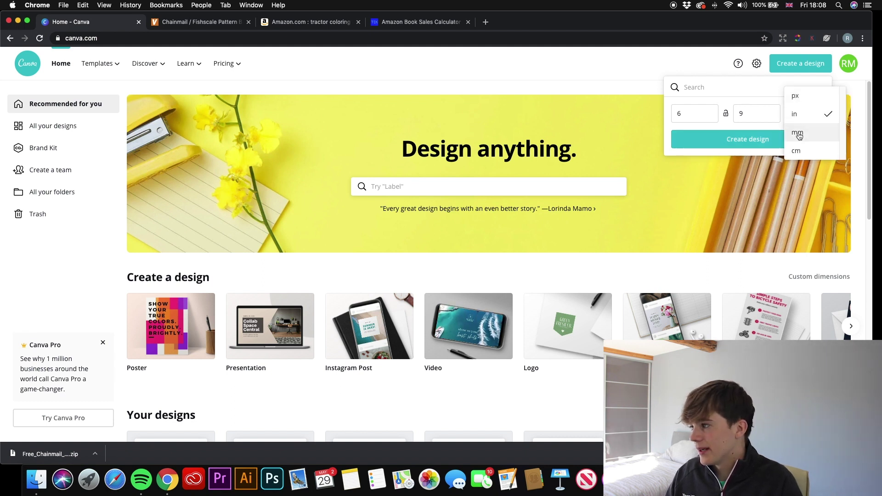
{"action": "left_click", "coordinate": [776, 124]}
{"action": "left_click", "coordinate": [774, 137]}
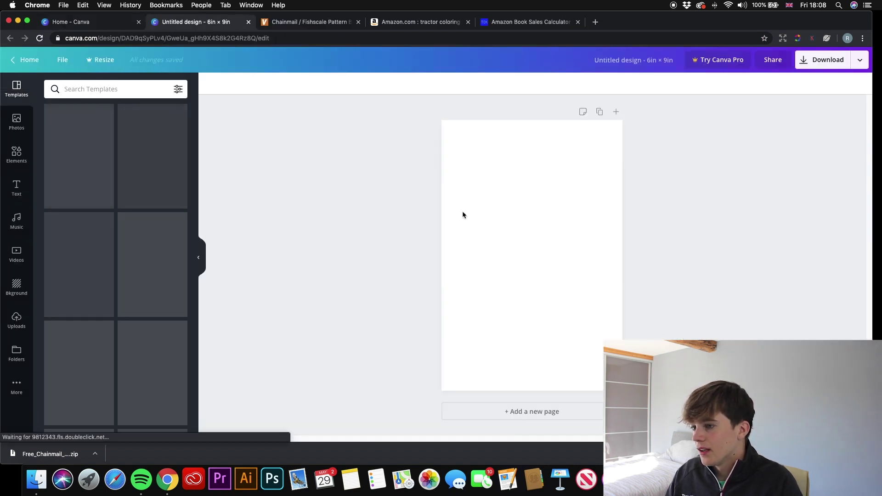
{"action": "left_click", "coordinate": [197, 258]}
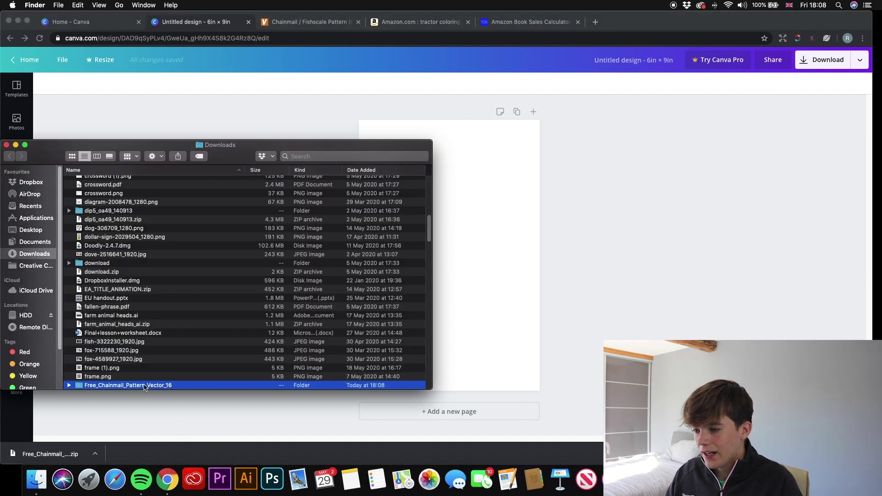
Place the Free_Chainmail_Pattern_Vector_16 JPG on the page and rotate it 90°
{"action": "double_click", "coordinate": [144, 386]}
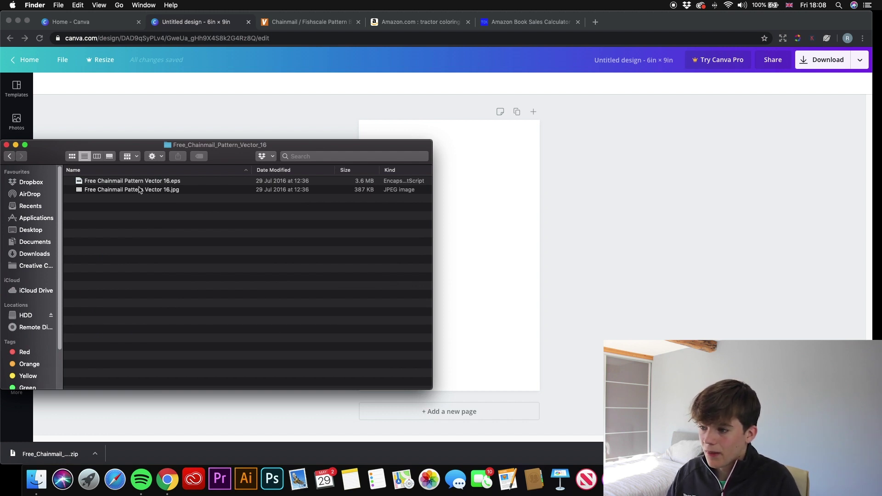
{"action": "left_click_drag", "start_coordinate": [140, 194], "coordinate": [515, 250]}
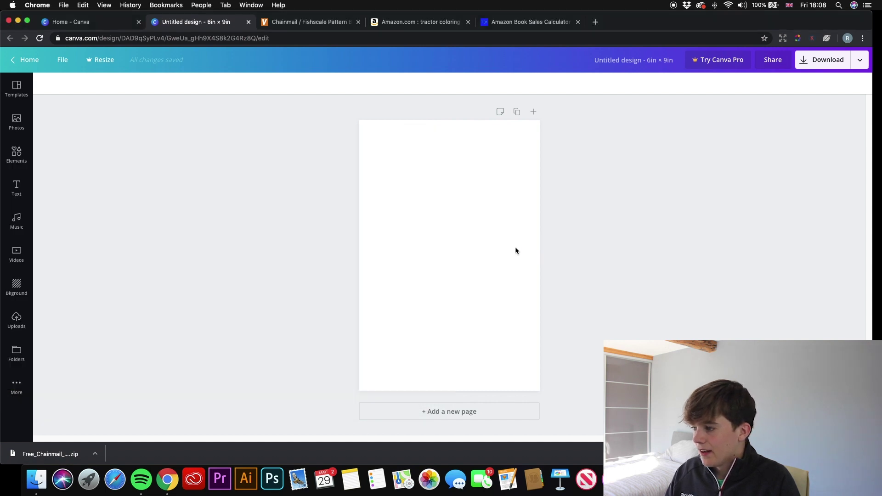
{"action": "left_click_drag", "start_coordinate": [512, 299], "coordinate": [528, 311]}
{"action": "left_click_drag", "start_coordinate": [459, 327], "coordinate": [356, 260]}
Stretch the pattern past every page edge so it covers the whole 6 × 9 page
{"action": "left_click_drag", "start_coordinate": [408, 190], "coordinate": [359, 120]}
{"action": "left_click_drag", "start_coordinate": [504, 328], "coordinate": [542, 389]}
{"action": "left_click", "coordinate": [624, 297]}
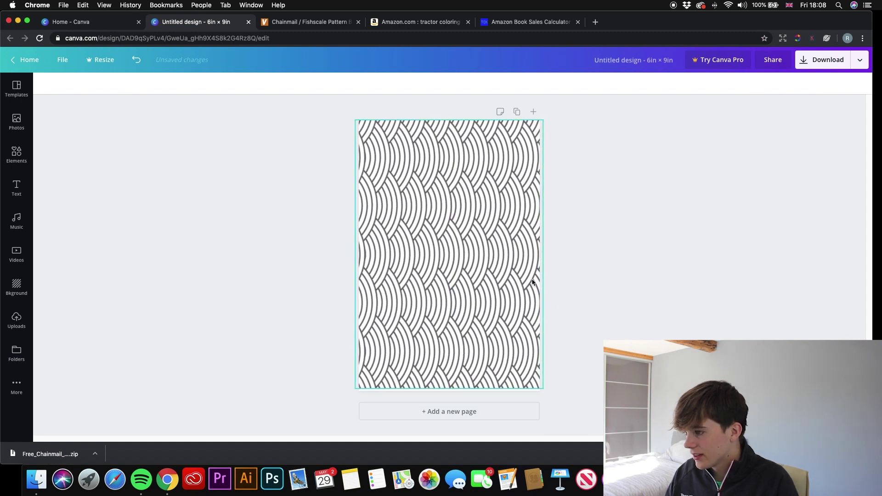
{"action": "left_click", "coordinate": [524, 381]}
{"action": "left_click_drag", "start_coordinate": [543, 390], "coordinate": [551, 400]}
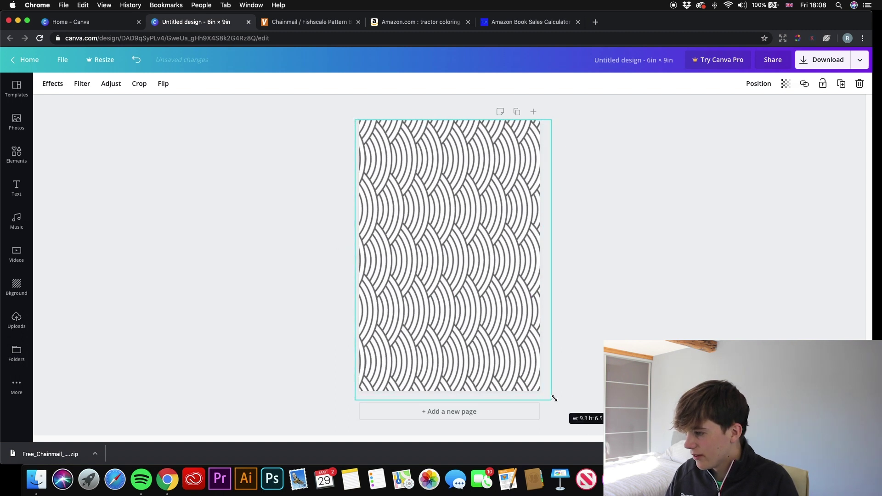
{"action": "left_click_drag", "start_coordinate": [355, 117], "coordinate": [346, 108]}
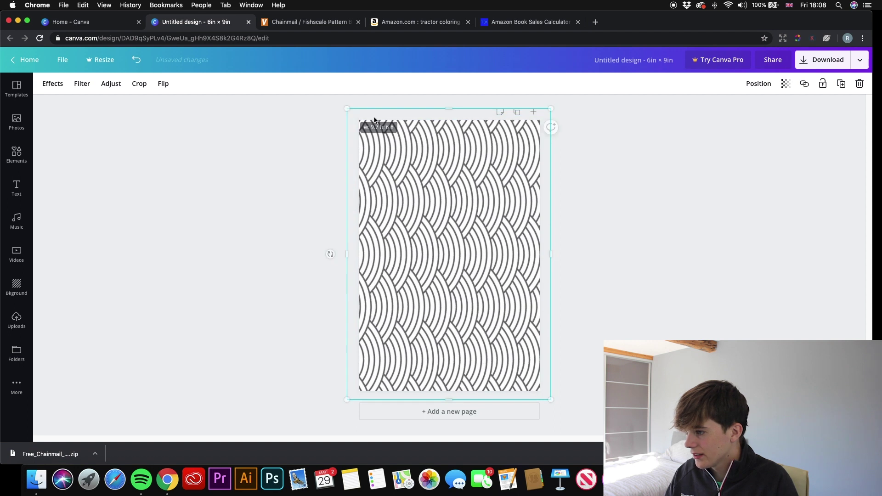
{"action": "left_click", "coordinate": [629, 199]}
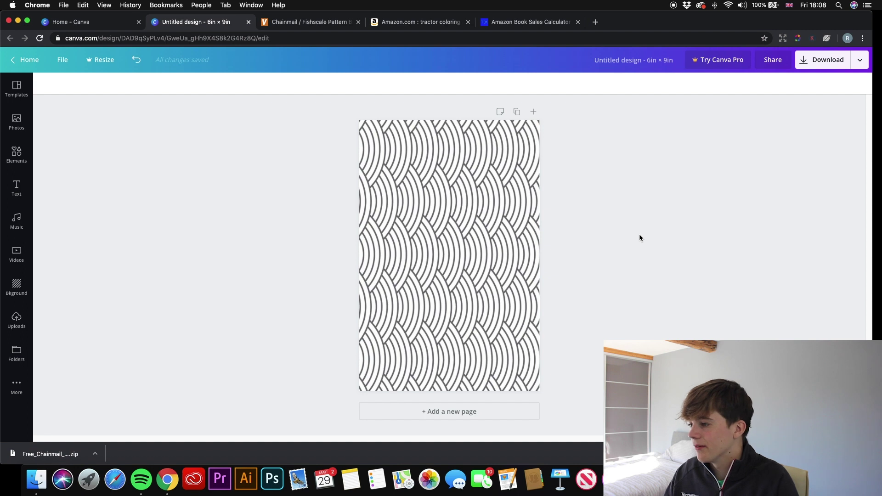
{"action": "left_click", "coordinate": [303, 22]}
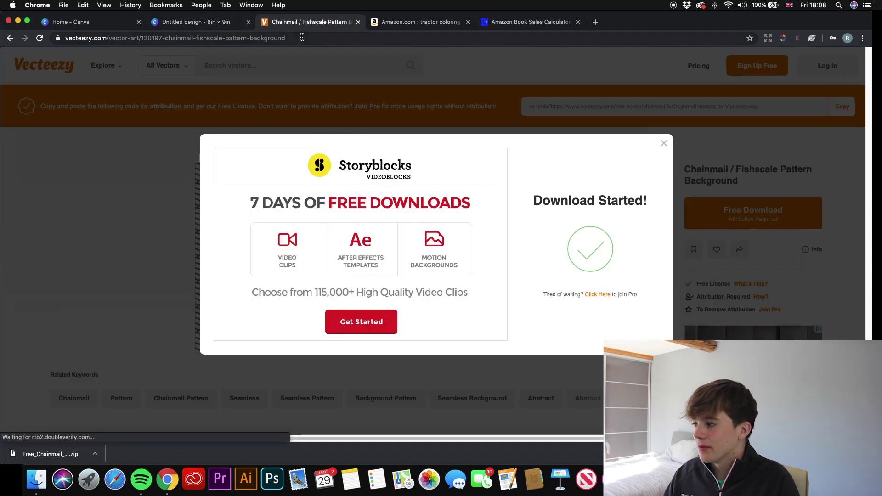
Search Vecteezy for 'black and white animals' and open the turtle coloring sheet's page
{"action": "left_click", "coordinate": [335, 88]}
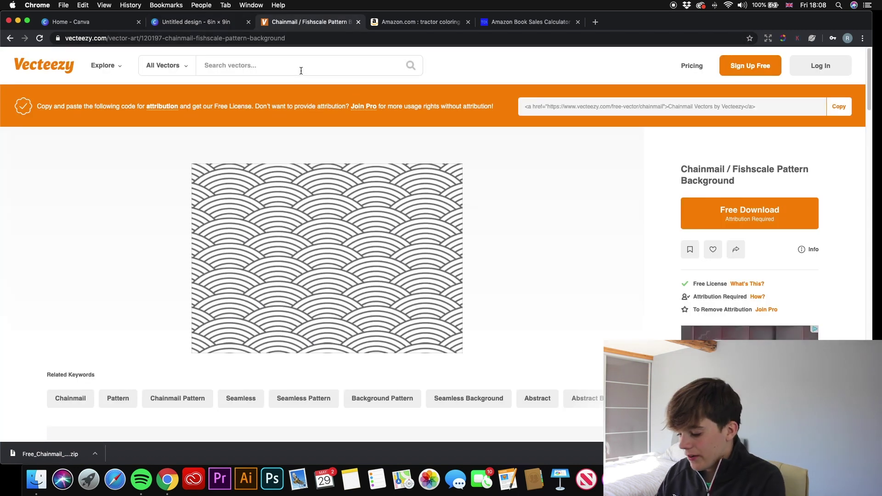
{"action": "type", "text": "black and white animals"}
{"action": "key", "text": "Return"}
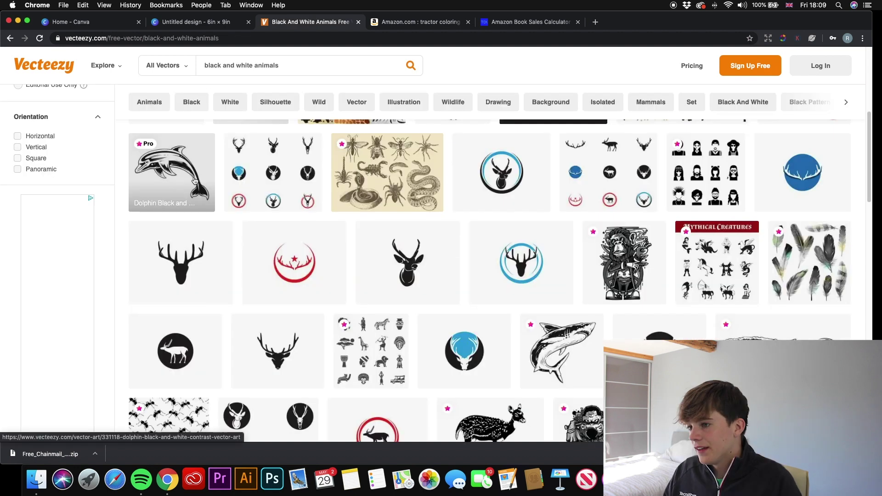
{"action": "scroll", "coordinate": [502, 204], "scroll_direction": "down", "scroll_amount": 5}
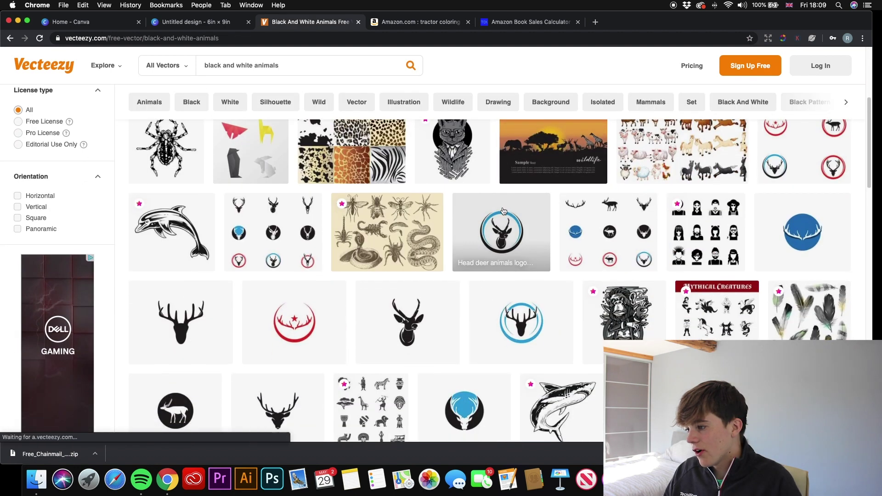
{"action": "scroll", "coordinate": [623, 304], "scroll_direction": "up", "scroll_amount": 5}
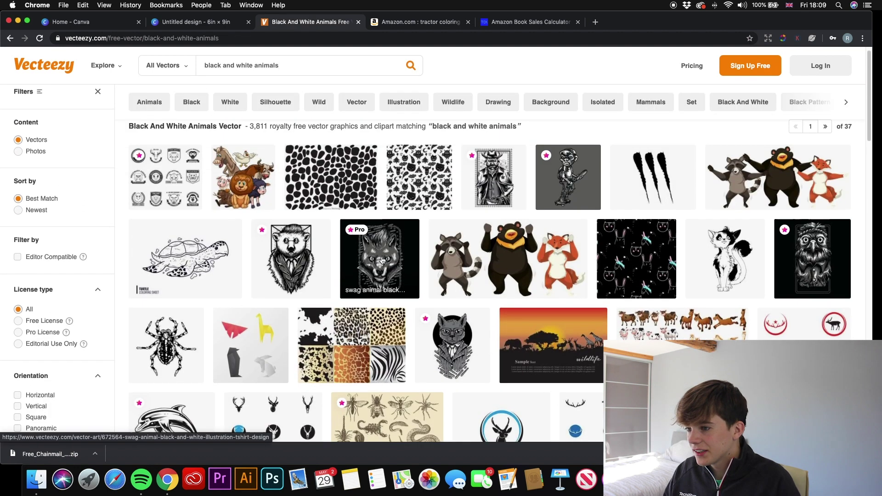
{"action": "left_click", "coordinate": [214, 261]}
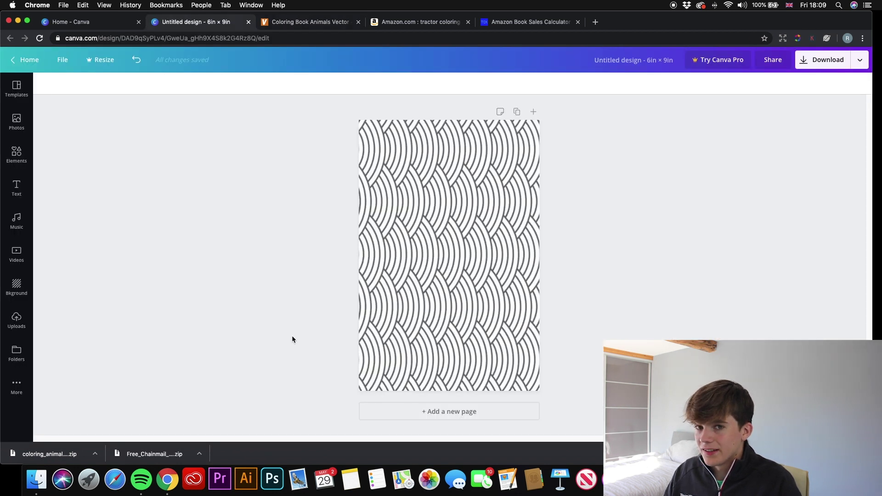
Add coloring animal 1-01.jpg from Downloads onto the page and enlarge it
{"action": "left_click", "coordinate": [827, 479]}
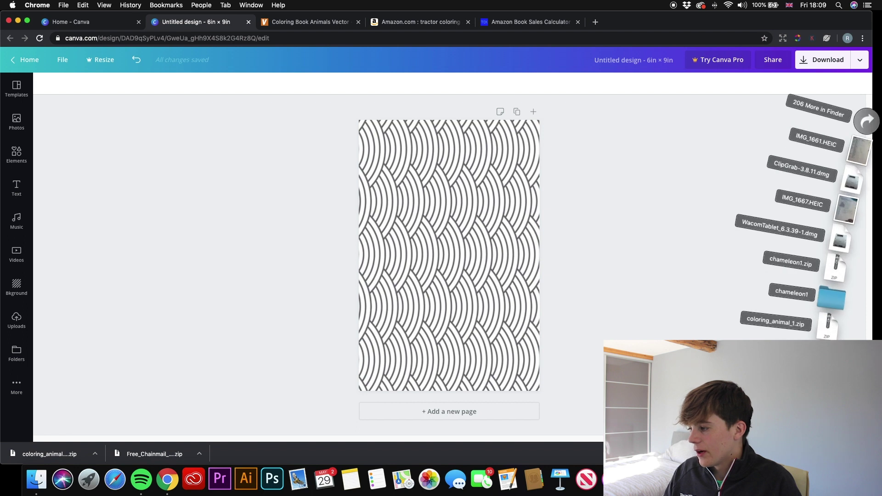
{"action": "left_click", "coordinate": [819, 107]}
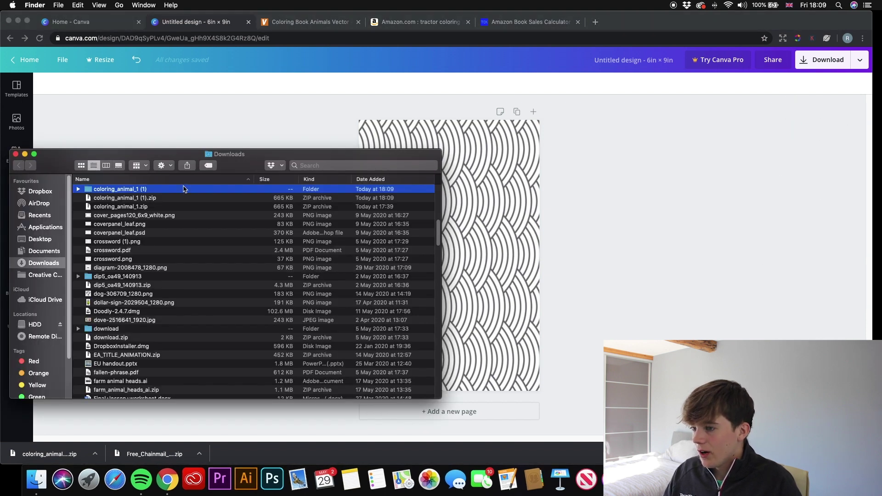
{"action": "double_click", "coordinate": [183, 188]}
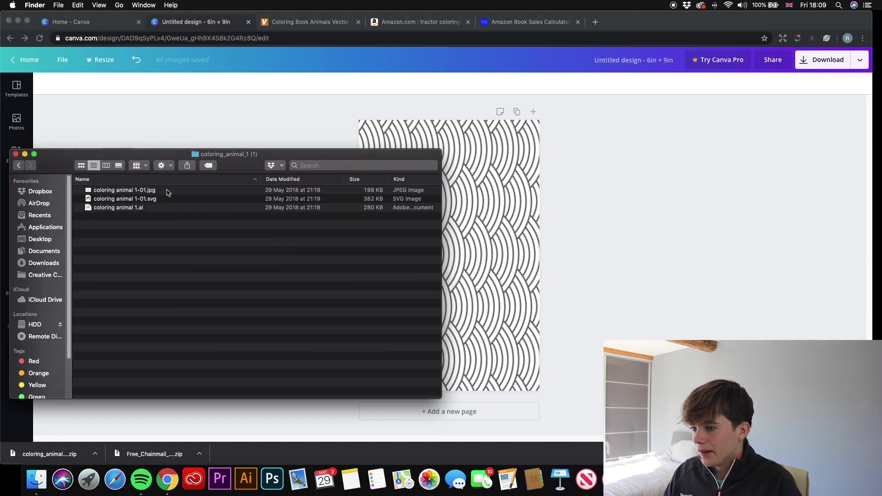
{"action": "left_click_drag", "start_coordinate": [144, 191], "coordinate": [514, 222]}
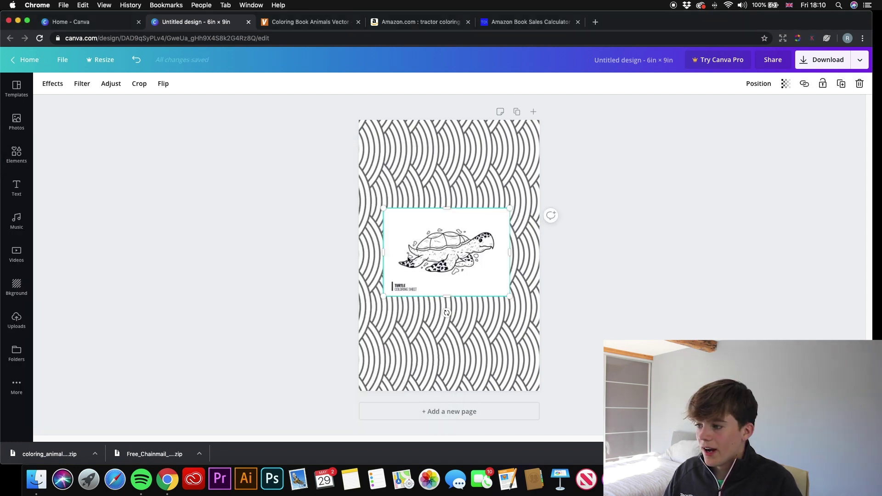
{"action": "left_click_drag", "start_coordinate": [384, 297], "coordinate": [361, 328]}
Crop the coloring image down to just the turtle drawing
{"action": "left_click", "coordinate": [138, 83]}
{"action": "left_click", "coordinate": [330, 299]}
{"action": "left_click", "coordinate": [139, 83]}
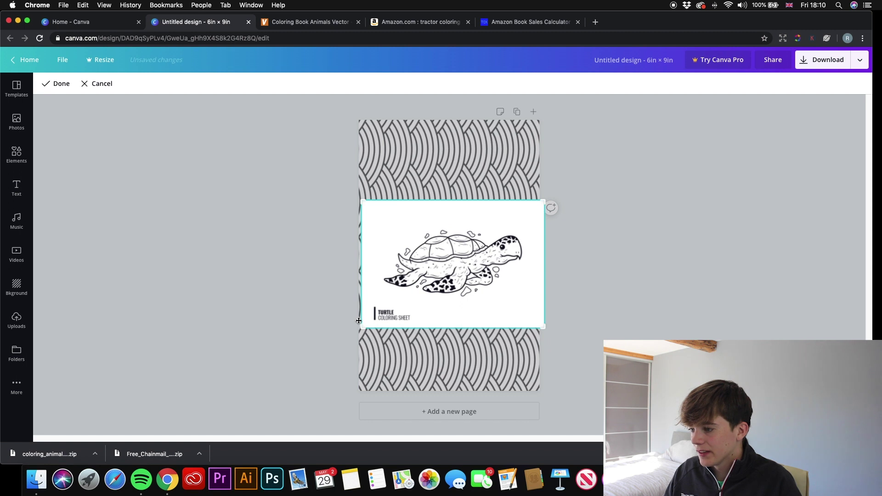
{"action": "left_click_drag", "start_coordinate": [361, 325], "coordinate": [381, 303]}
{"action": "left_click_drag", "start_coordinate": [544, 200], "coordinate": [531, 223]}
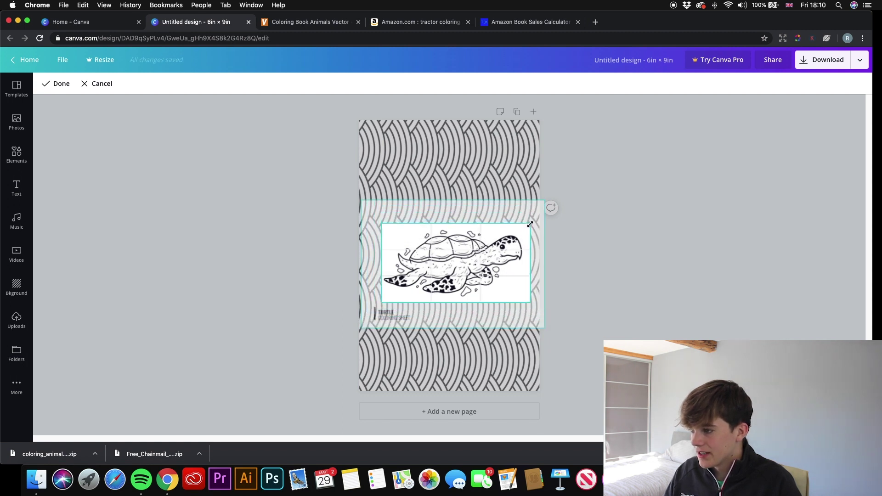
{"action": "left_click_drag", "start_coordinate": [386, 225], "coordinate": [383, 227]}
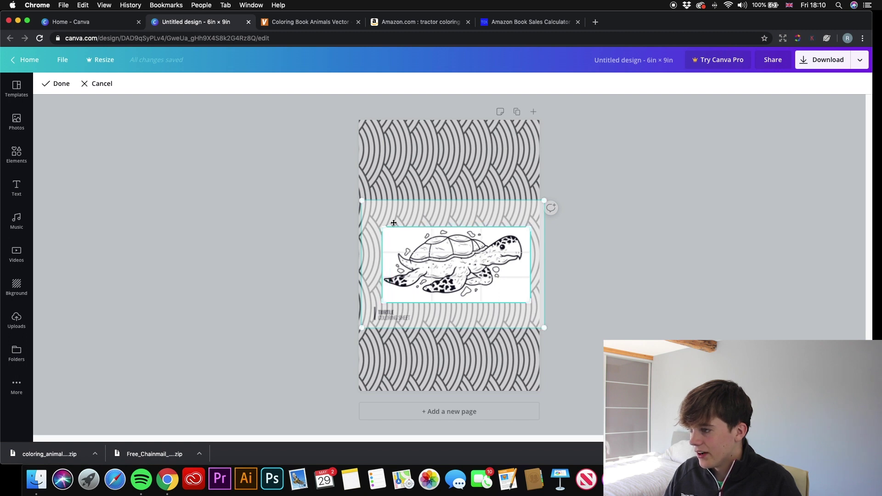
{"action": "left_click", "coordinate": [663, 278]}
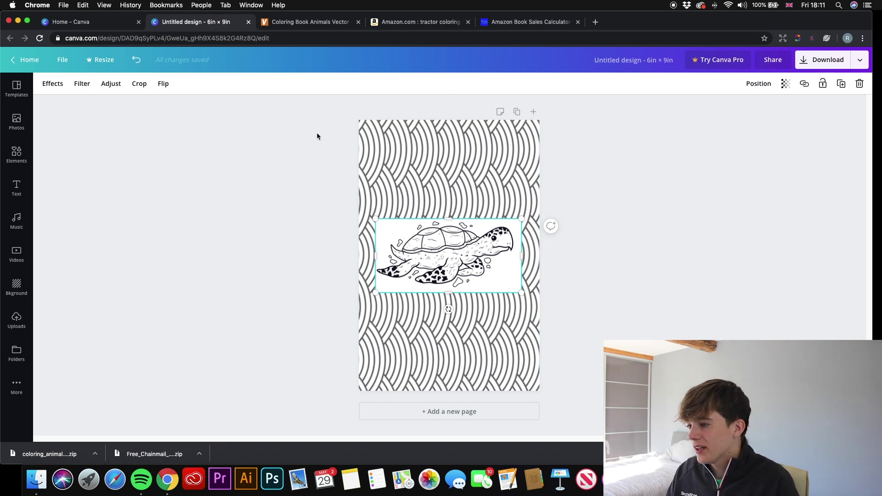
Trim a little more off the turtle image's bottom-left, right and top edges
{"action": "left_click", "coordinate": [111, 83]}
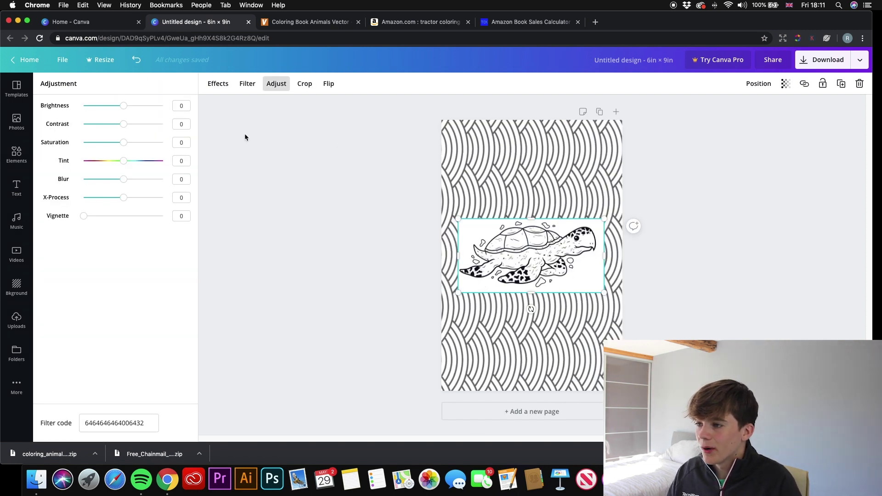
{"action": "key", "text": "Escape"}
{"action": "left_click", "coordinate": [139, 84]}
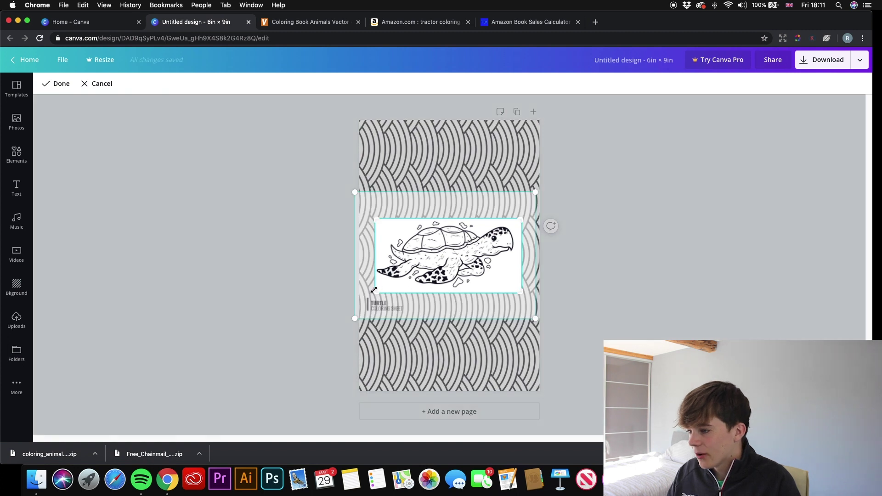
{"action": "left_click_drag", "start_coordinate": [376, 291], "coordinate": [378, 289]}
{"action": "left_click_drag", "start_coordinate": [521, 288], "coordinate": [515, 286]}
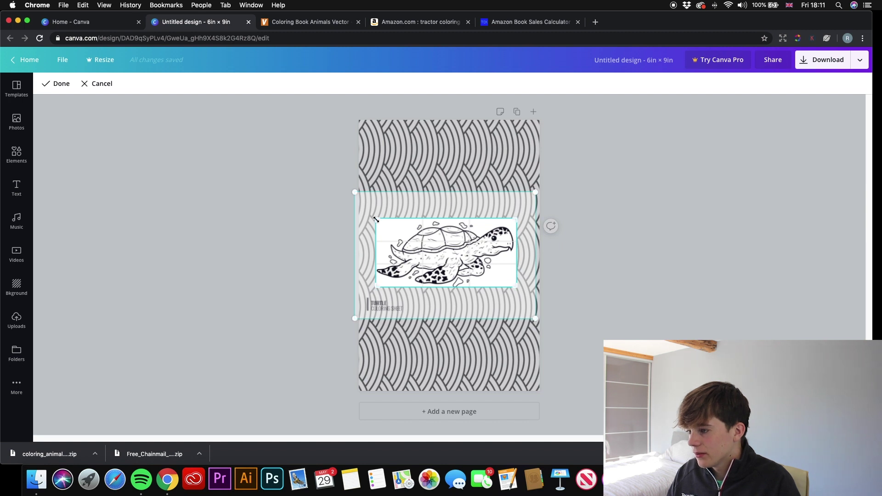
{"action": "left_click_drag", "start_coordinate": [376, 221], "coordinate": [376, 222]}
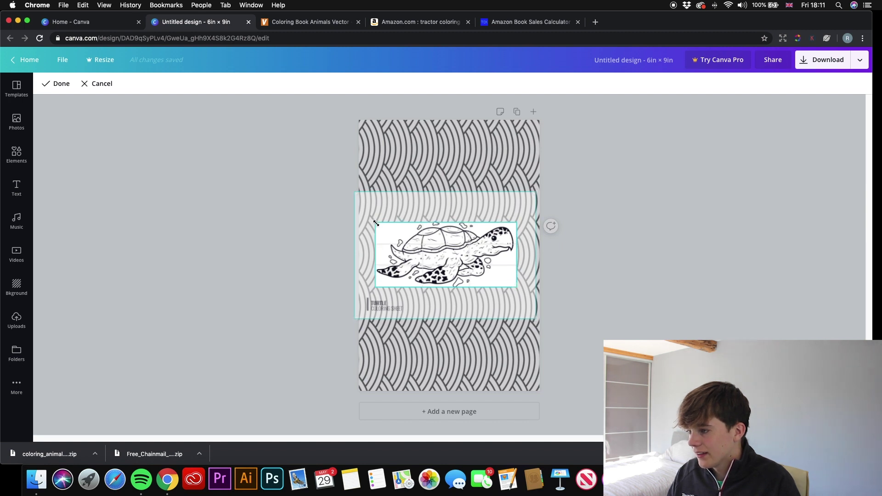
{"action": "key", "text": "Return"}
Centre the turtle and widen it to span the full 6 in page width
{"action": "left_click_drag", "start_coordinate": [381, 261], "coordinate": [385, 261]}
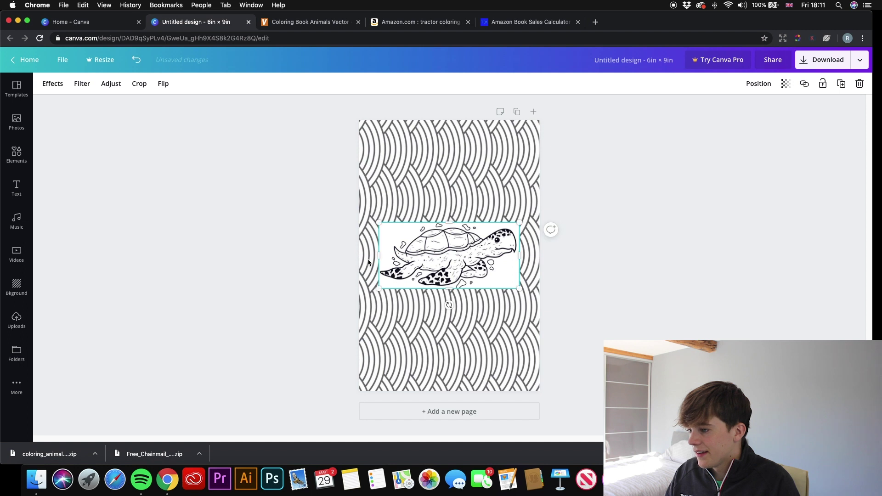
{"action": "left_click_drag", "start_coordinate": [377, 228], "coordinate": [357, 218]}
{"action": "left_click_drag", "start_coordinate": [521, 290], "coordinate": [540, 297]}
{"action": "left_click", "coordinate": [708, 299]}
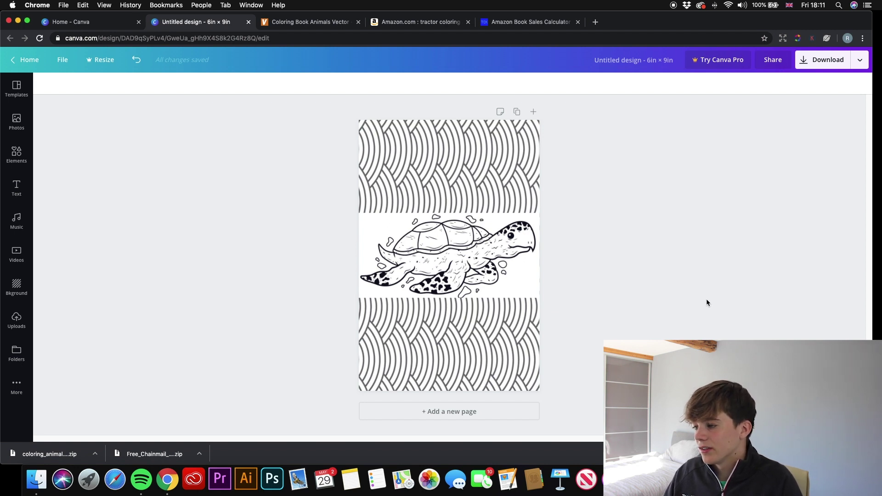
Adjust the turtle's crop at the bottom-left corner and apply it
{"action": "left_click", "coordinate": [470, 279]}
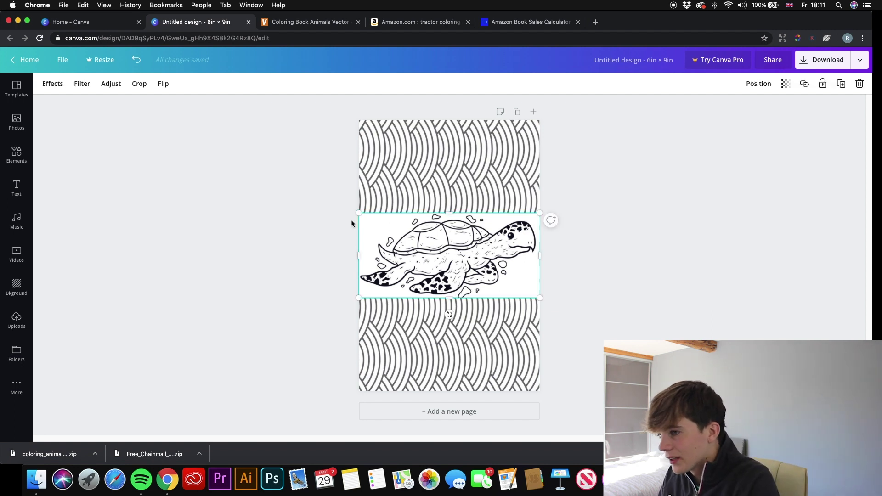
{"action": "left_click", "coordinate": [139, 83]}
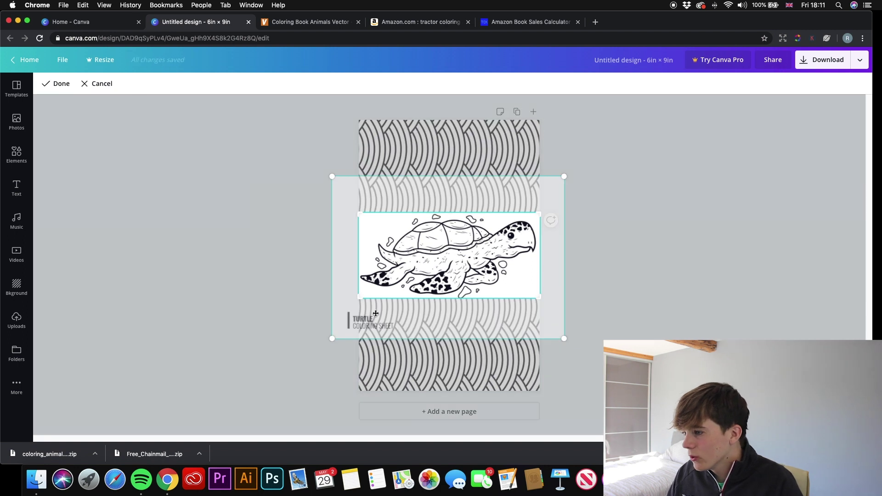
{"action": "left_click_drag", "start_coordinate": [362, 298], "coordinate": [361, 300]}
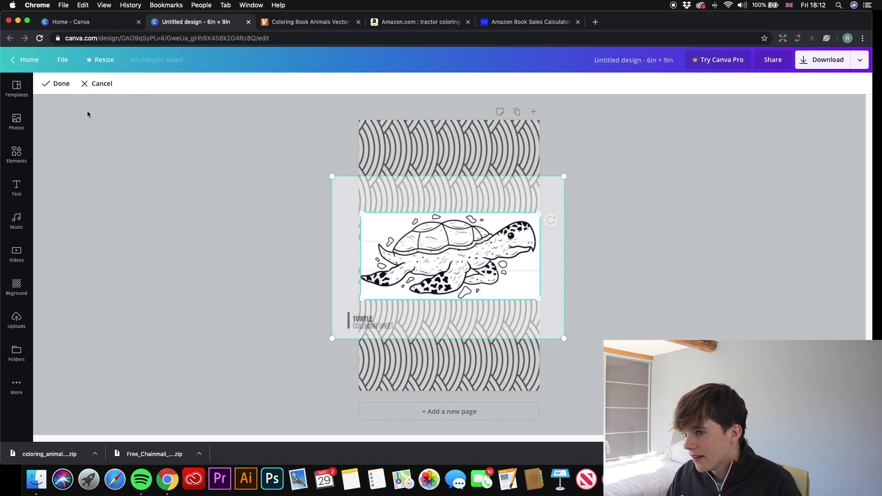
{"action": "left_click", "coordinate": [62, 88]}
{"action": "left_click", "coordinate": [165, 148]}
Nudge the turtle's corner handles so it fits the page width exactly
{"action": "left_click", "coordinate": [372, 262]}
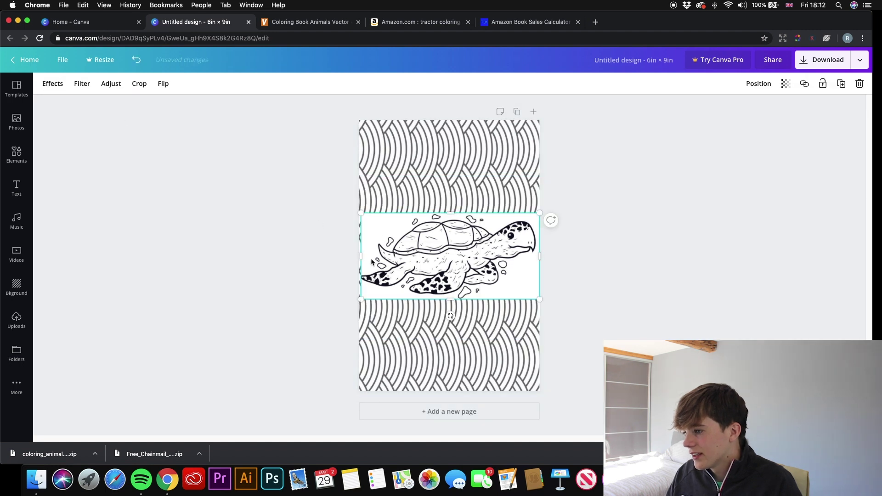
{"action": "left_click_drag", "start_coordinate": [359, 299], "coordinate": [359, 300]}
{"action": "left_click", "coordinate": [607, 259]}
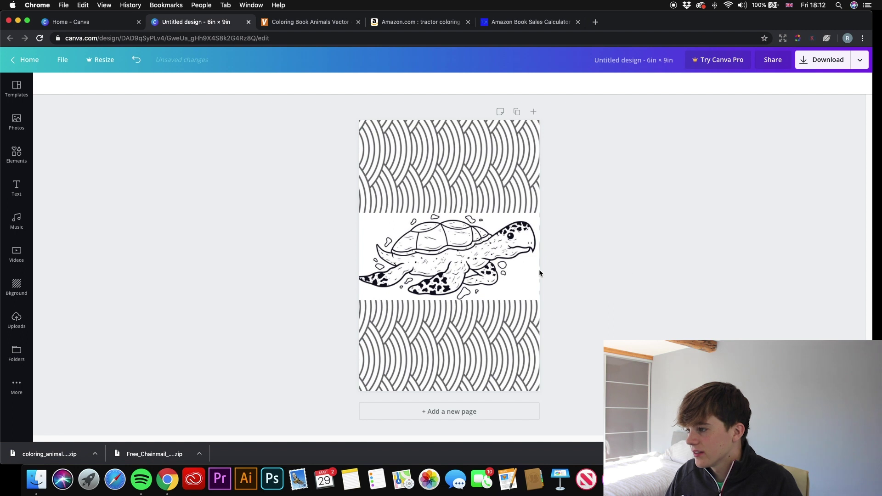
{"action": "left_click", "coordinate": [538, 290]}
{"action": "left_click_drag", "start_coordinate": [539, 298], "coordinate": [539, 300]}
{"action": "left_click", "coordinate": [635, 265]}
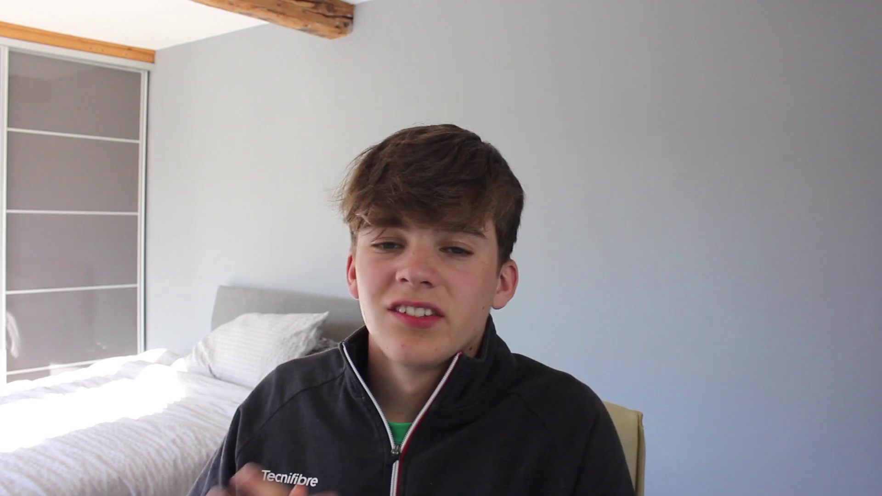